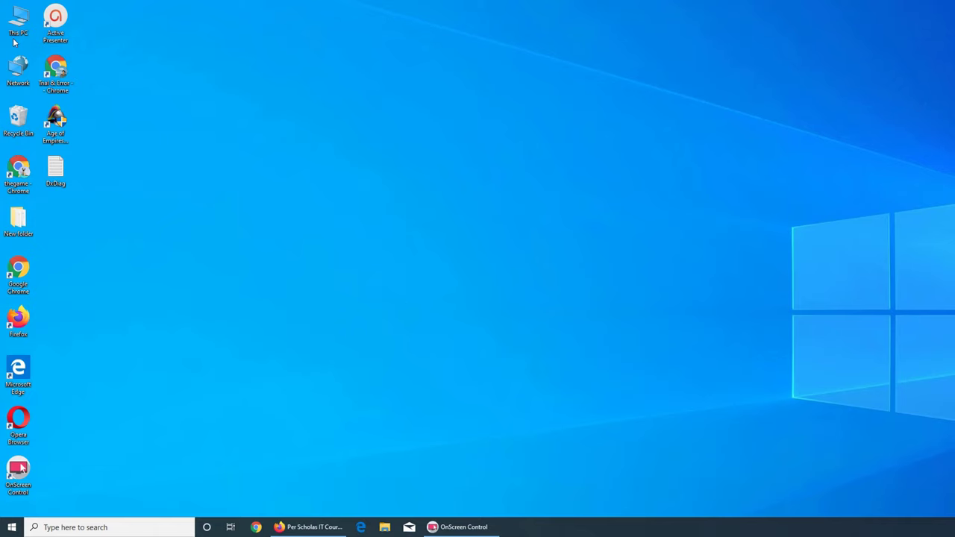
# Check drives in This PC, launch Windows To Go via search, and pick the Samsung flash drive (G:).
pyautogui.doubleClick(18, 19)
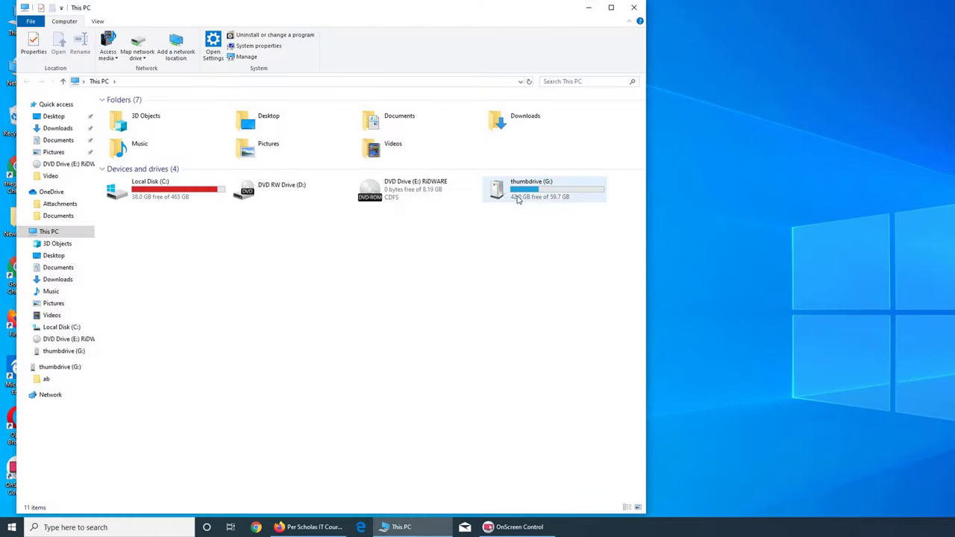
pyautogui.click(632, 9)
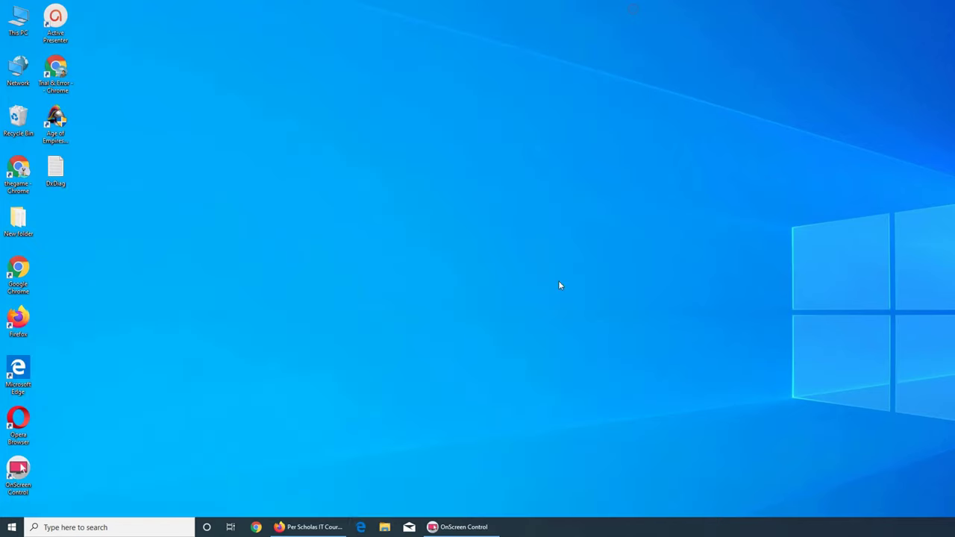
pyautogui.moveTo(328, 528)
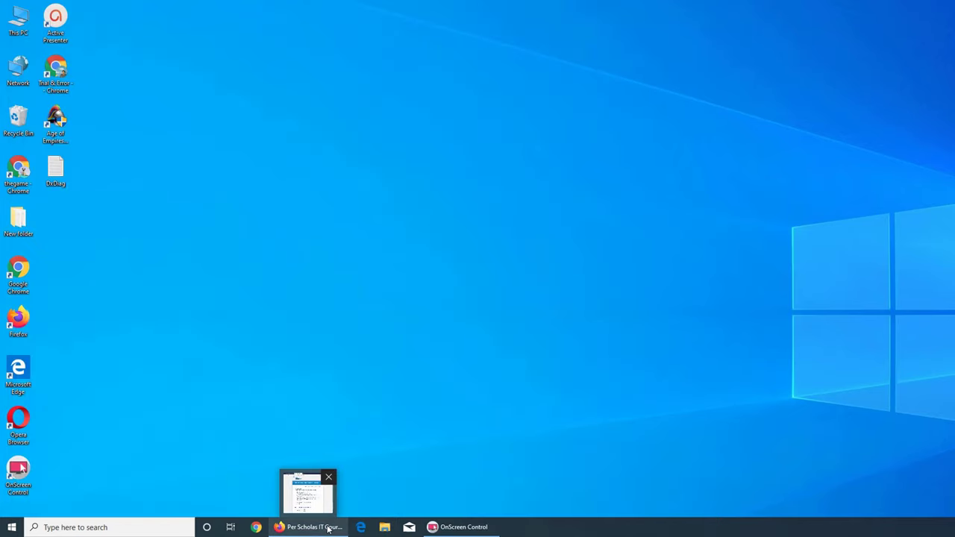
pyautogui.press('super')
pyautogui.write('windows')
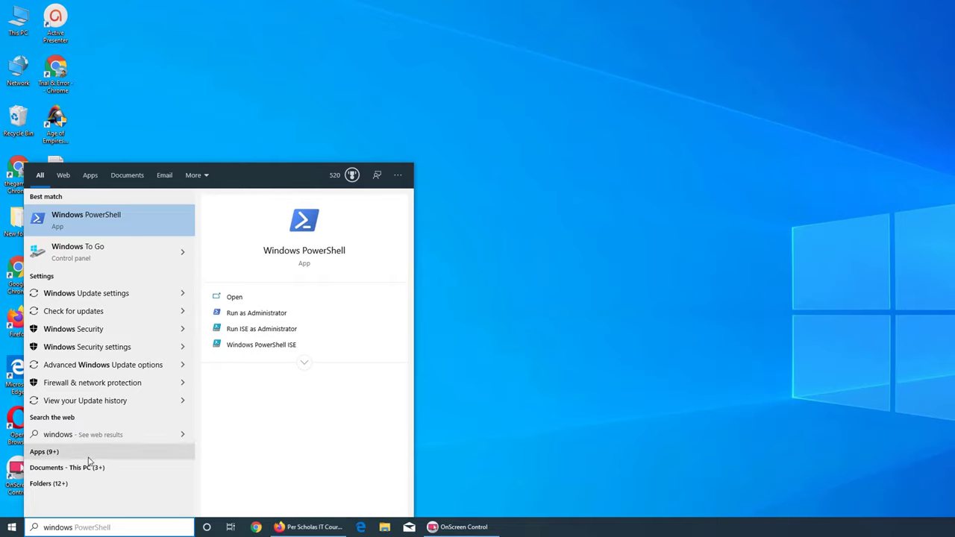
pyautogui.click(139, 253)
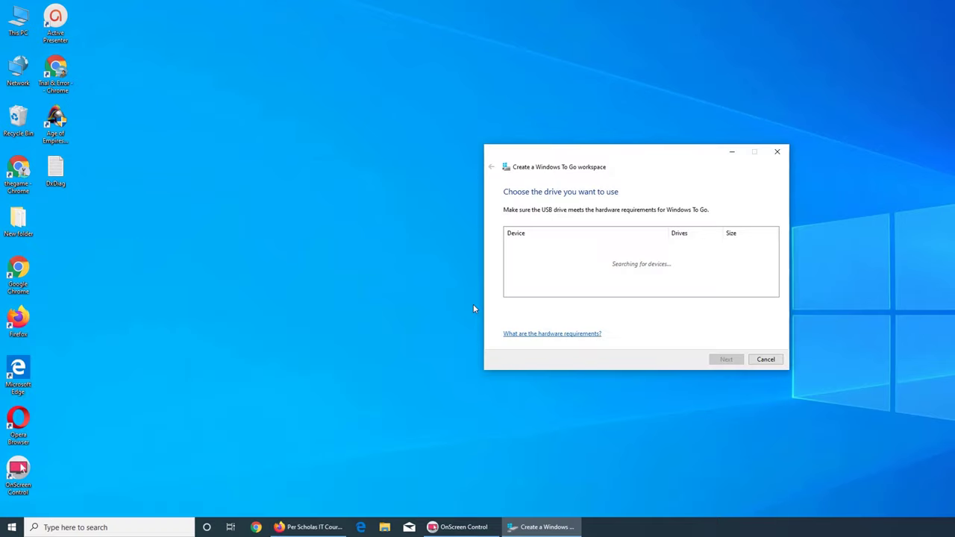
pyautogui.moveTo(614, 154); pyautogui.dragTo(492, 117)
pyautogui.click(405, 212)
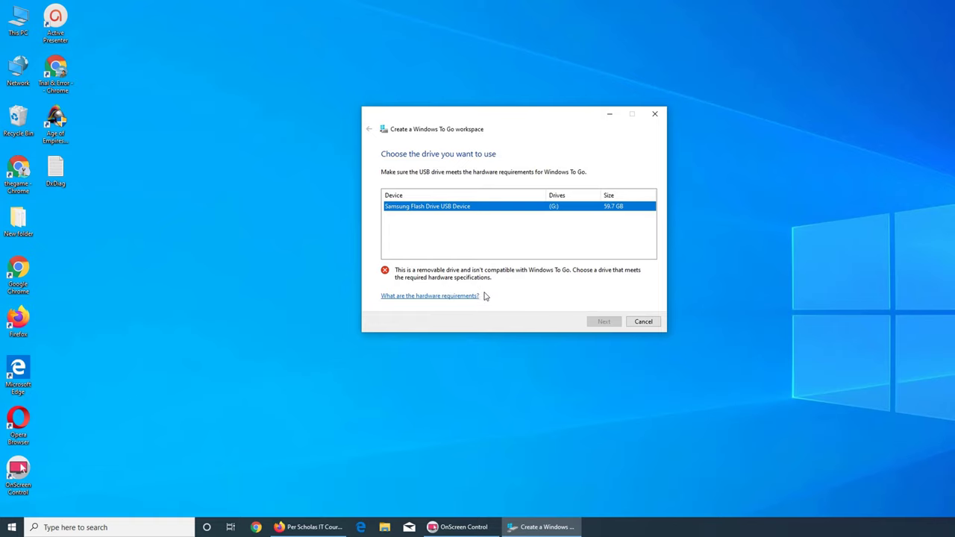
# Open the hardware requirements help in Edge, browse Gaming & Mixed Reality topics, then minimize Edge.
pyautogui.click(448, 295)
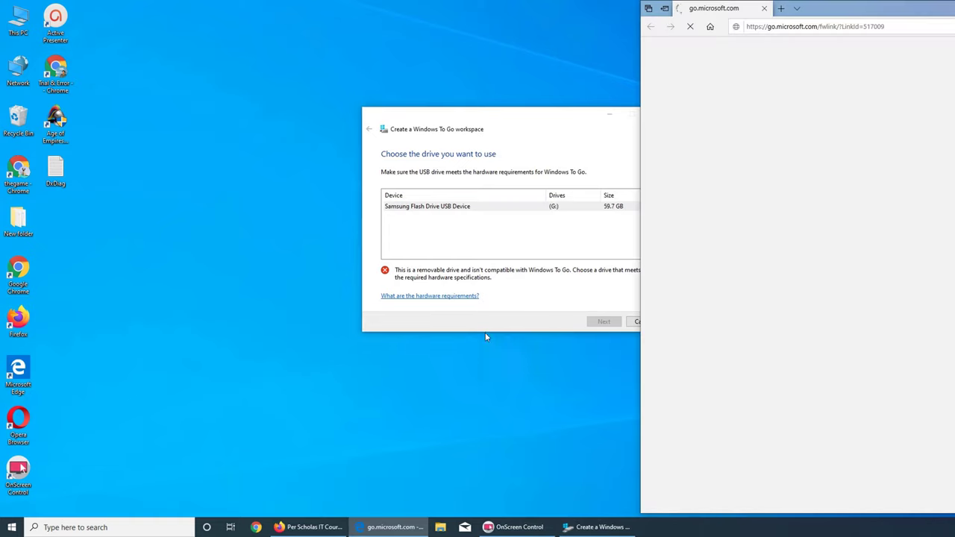
pyautogui.moveTo(813, 7); pyautogui.dragTo(205, 2)
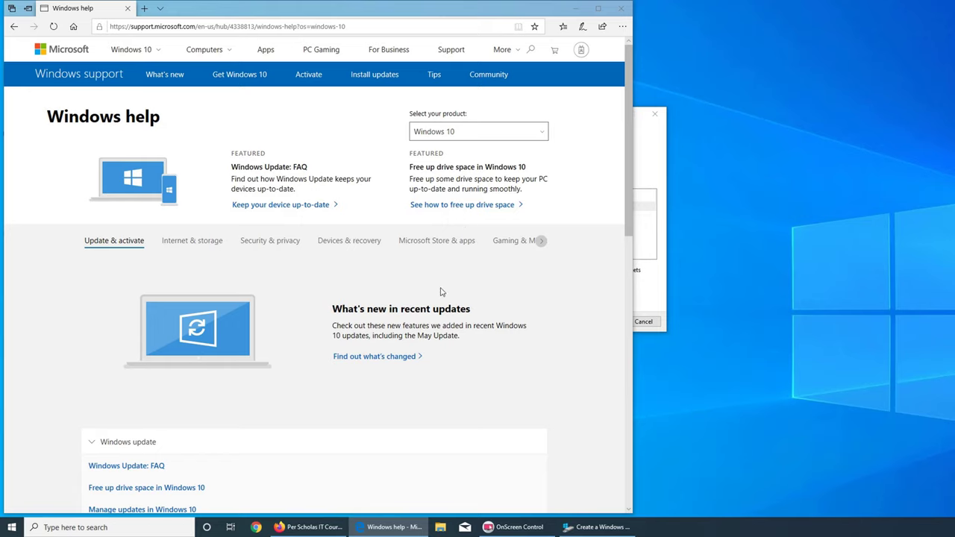
pyautogui.click(542, 241)
pyautogui.click(544, 242)
pyautogui.scroll(-3, 537, 270)
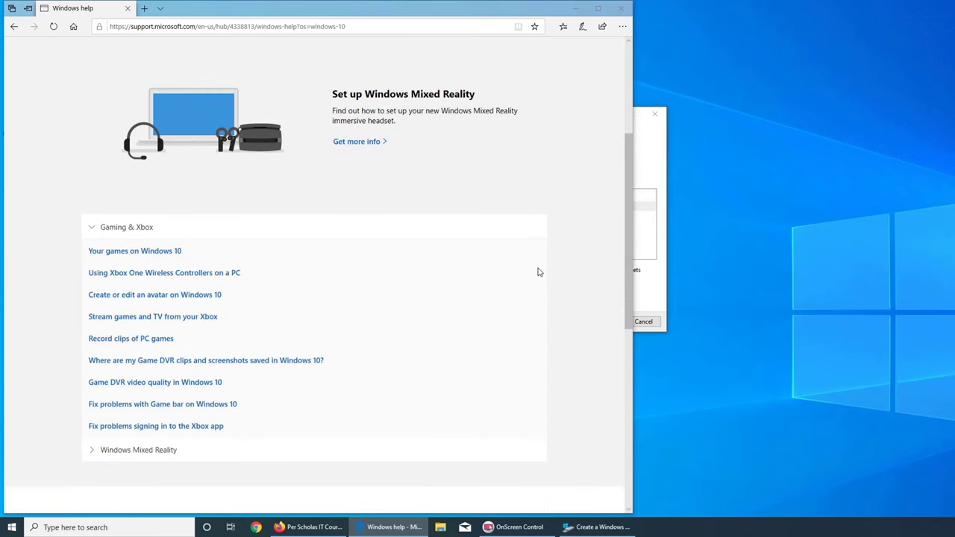
pyautogui.scroll(3, 537, 270)
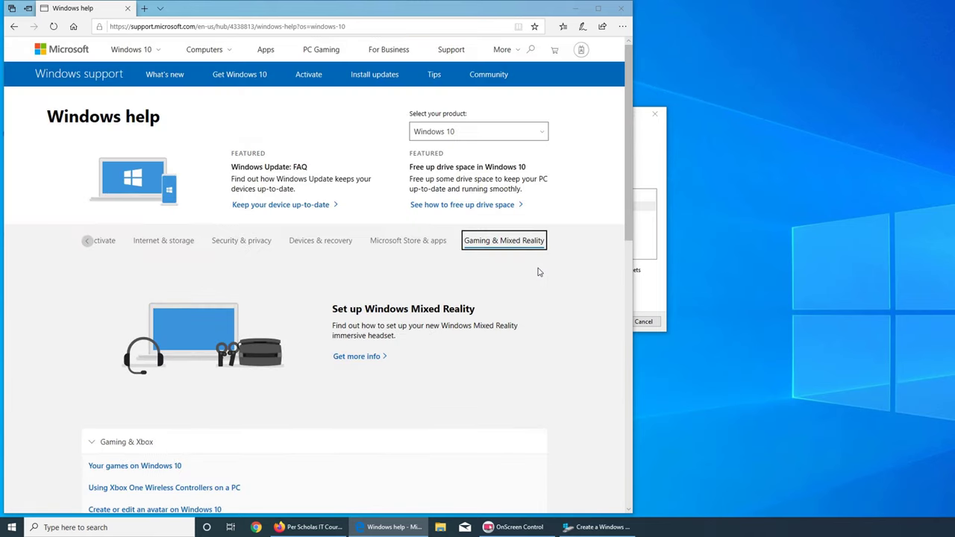
pyautogui.click(577, 8)
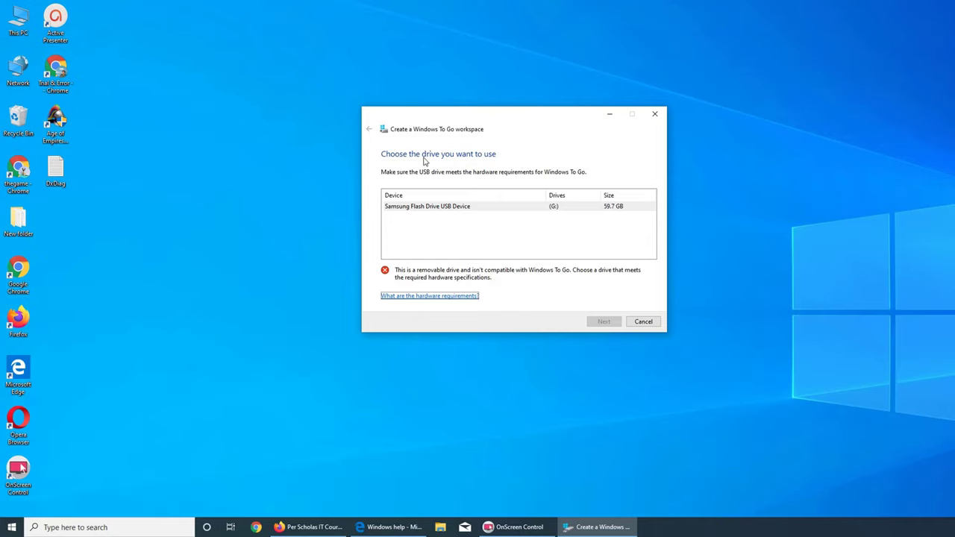
pyautogui.click(471, 210)
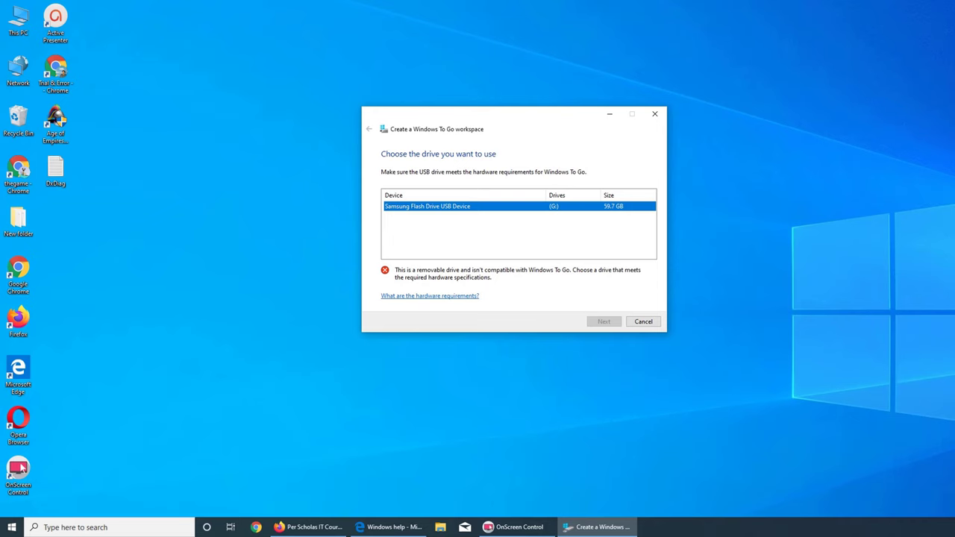
# Open the Docs article 'Windows To Go: feature overview' and scroll through it back to the top.
pyautogui.click(430, 295)
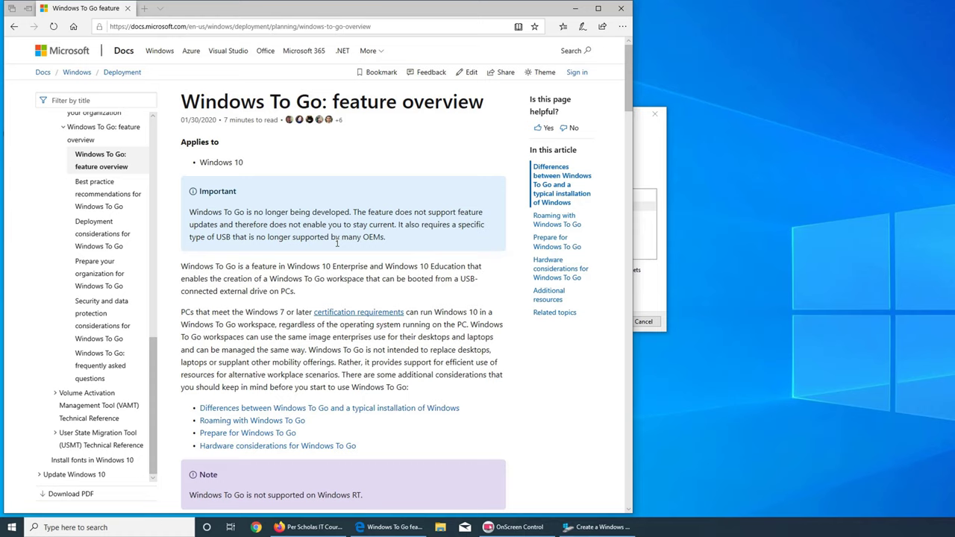
pyautogui.scroll(-4, 337, 243)
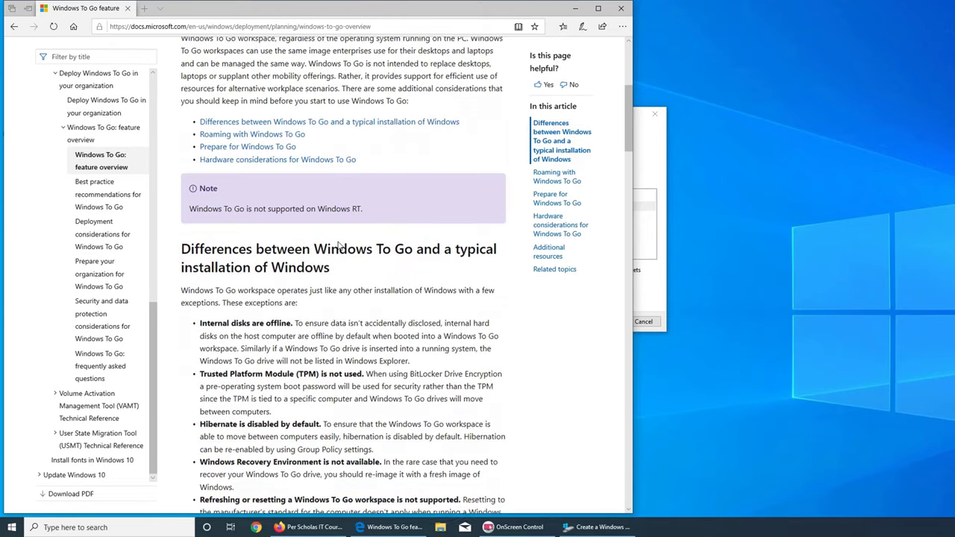
pyautogui.scroll(-4, 337, 244)
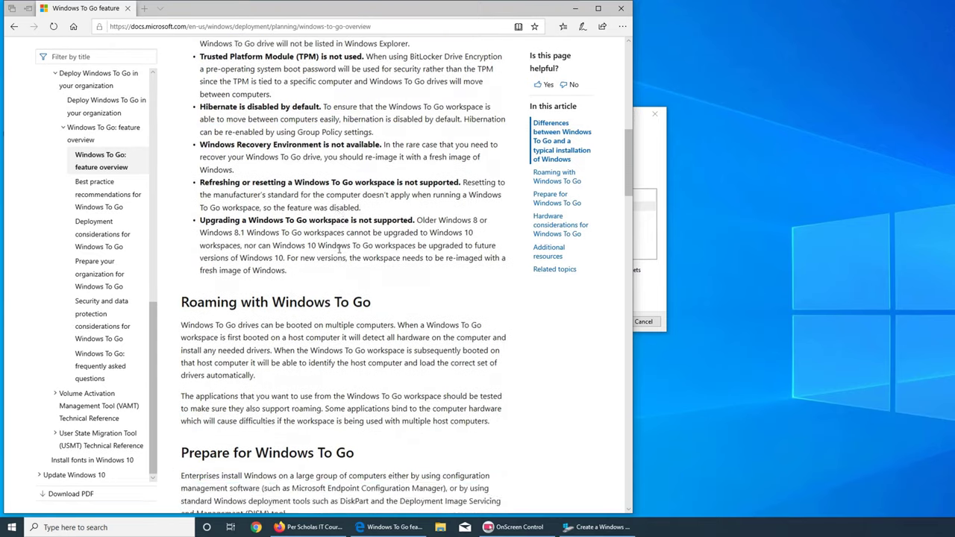
pyautogui.scroll(-4, 339, 250)
pyautogui.scroll(-7, 340, 250)
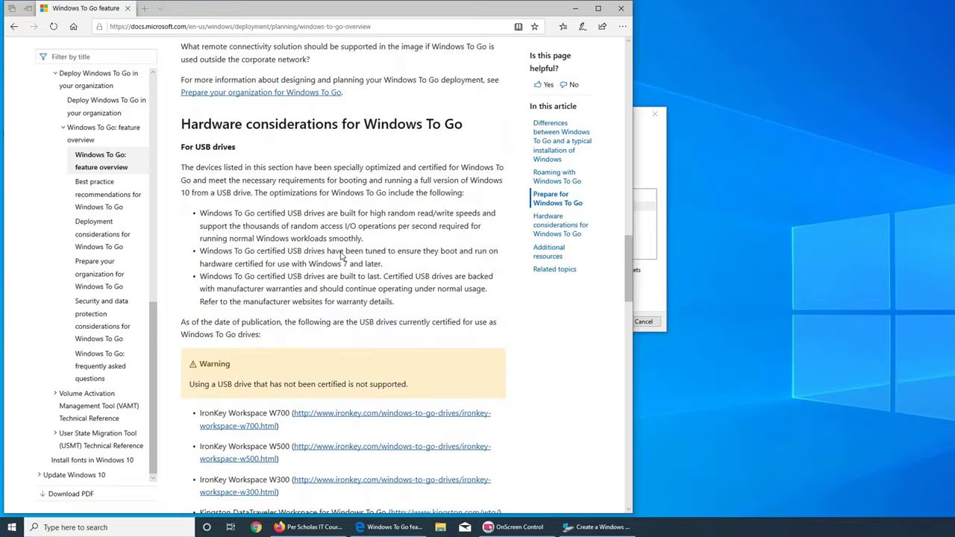
pyautogui.scroll(20, 340, 254)
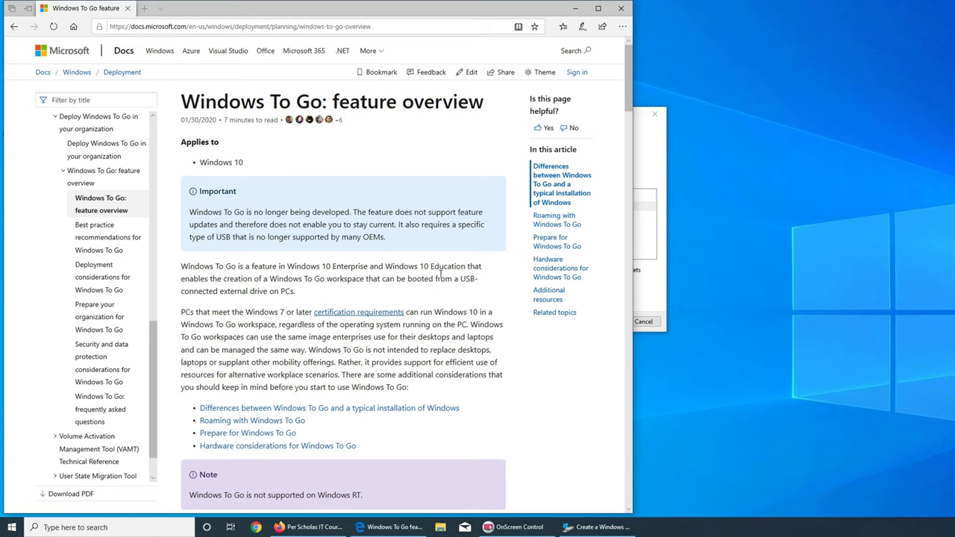
pyautogui.scroll(-5, 440, 276)
pyautogui.scroll(3, 440, 281)
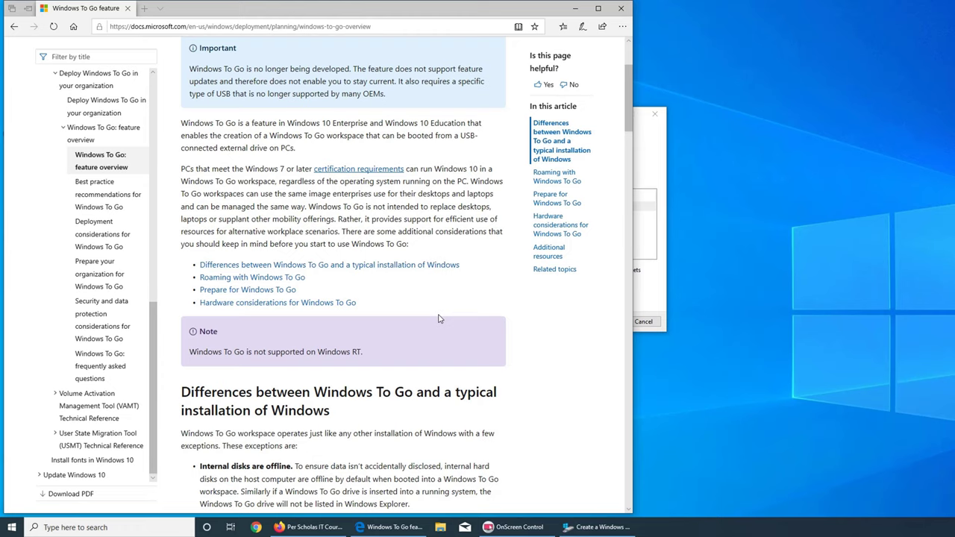
pyautogui.scroll(2, 435, 277)
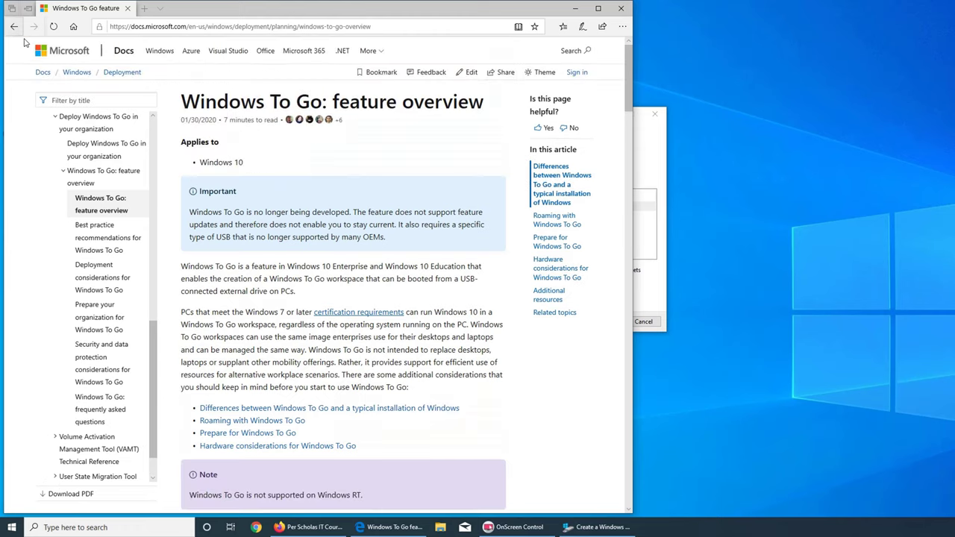
# Go back to the Bing 'windows to go' results, skim them, and minimize Edge.
pyautogui.click(14, 28)
pyautogui.scroll(3, 328, 207)
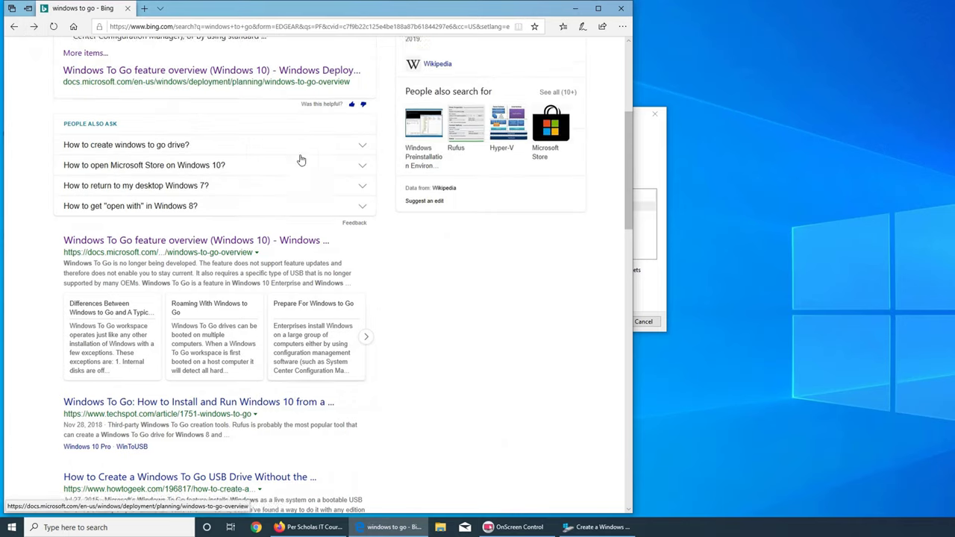
pyautogui.scroll(3, 328, 207)
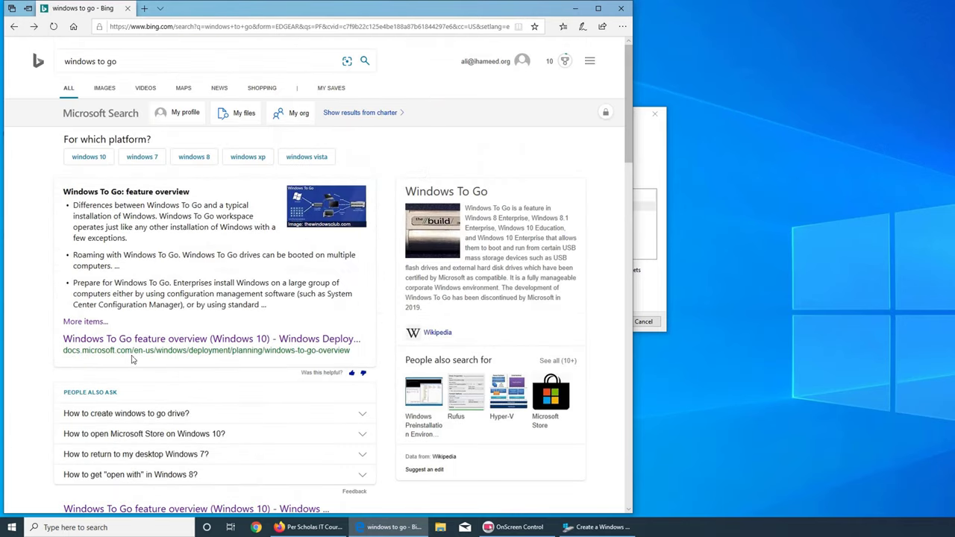
pyautogui.scroll(-4, 128, 296)
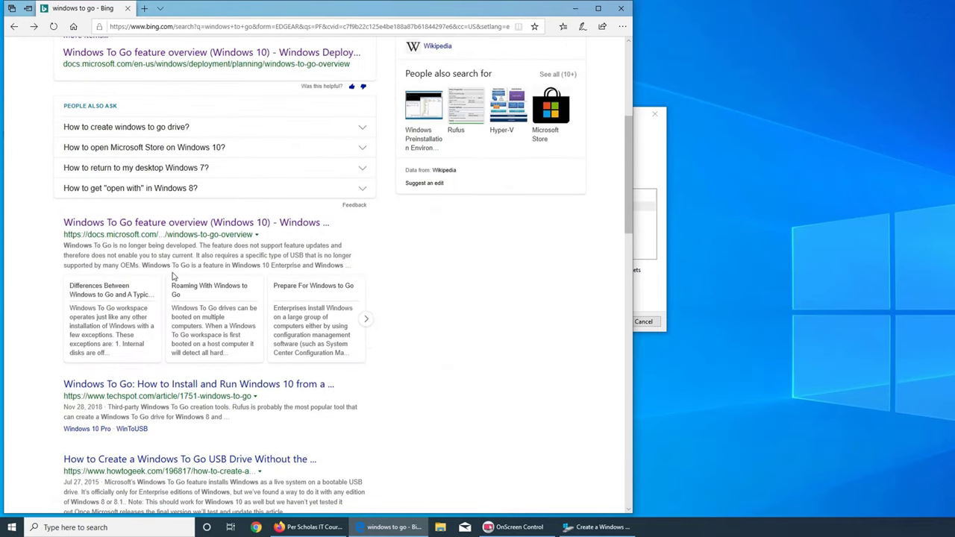
pyautogui.scroll(-3, 173, 276)
pyautogui.scroll(7, 174, 277)
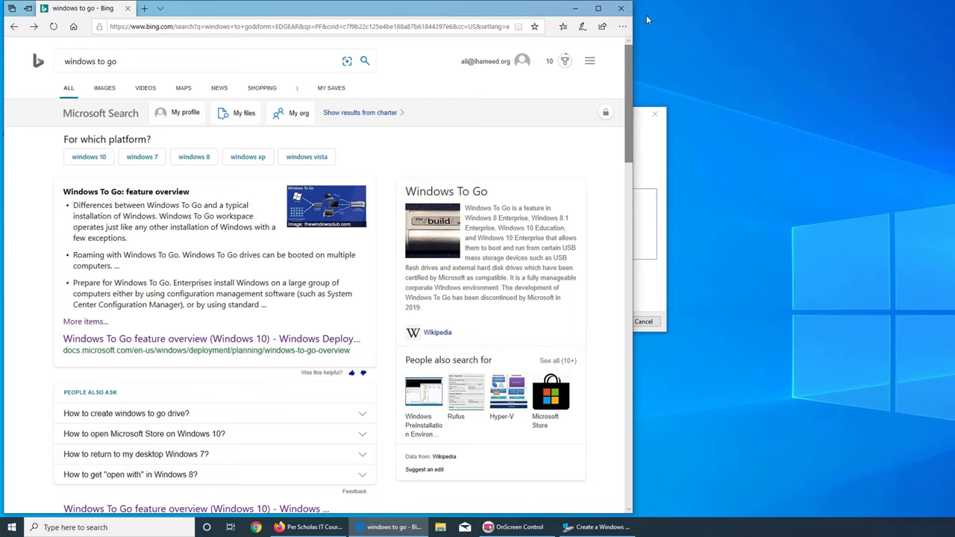
pyautogui.click(575, 8)
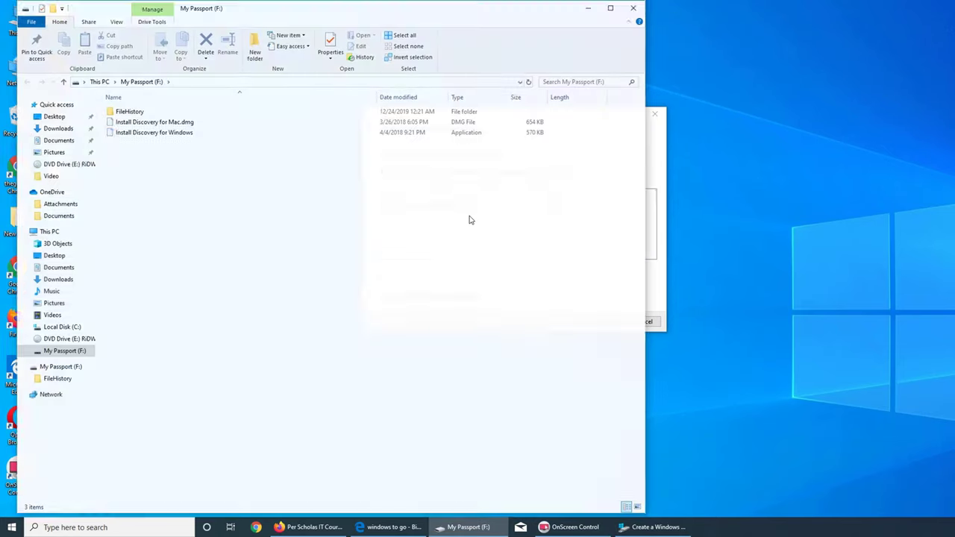
# Select the 1.81 TB WD My Passport (F:) drive and continue to the Windows 10 image step.
pyautogui.click(588, 8)
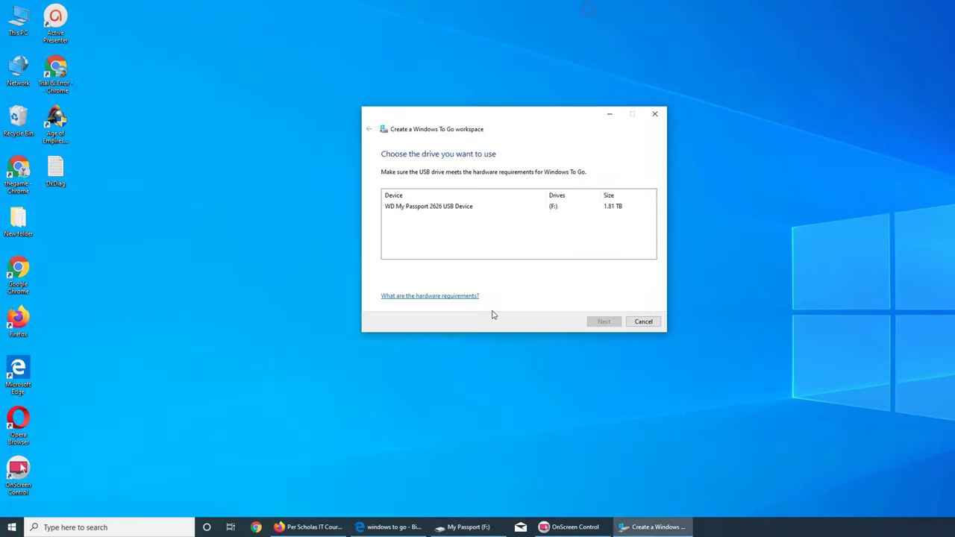
pyautogui.click(444, 213)
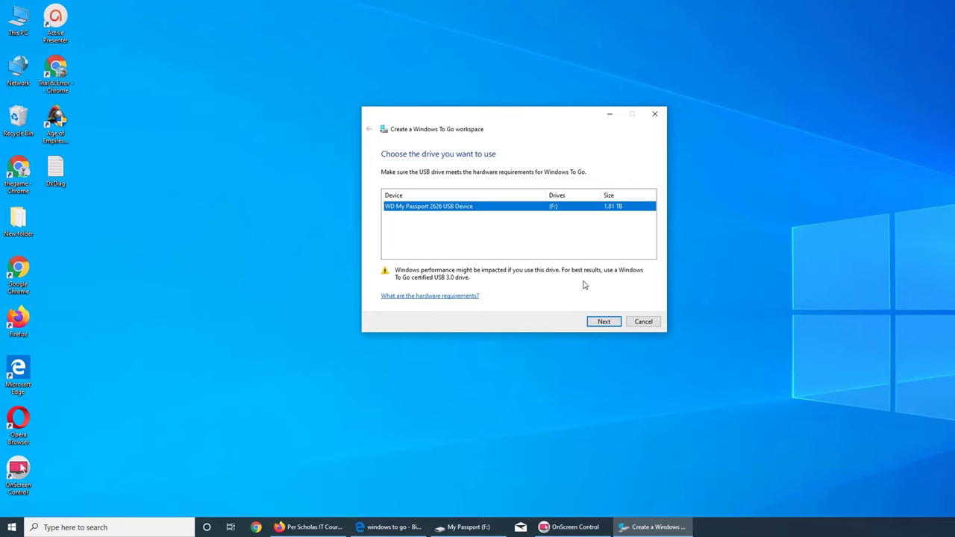
pyautogui.click(601, 321)
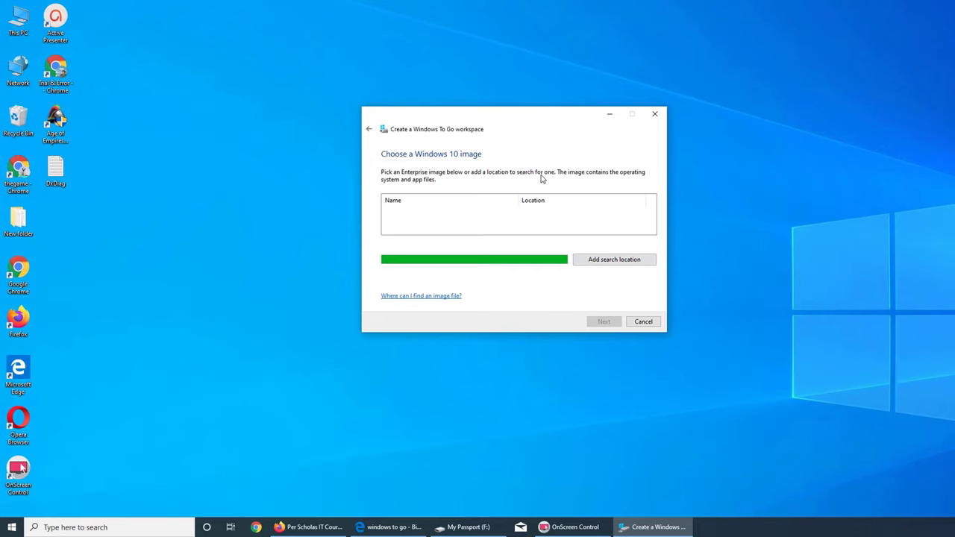
# Add the Downloads folder as an image search location, retrying after cancelling the first folder picker.
pyautogui.click(597, 258)
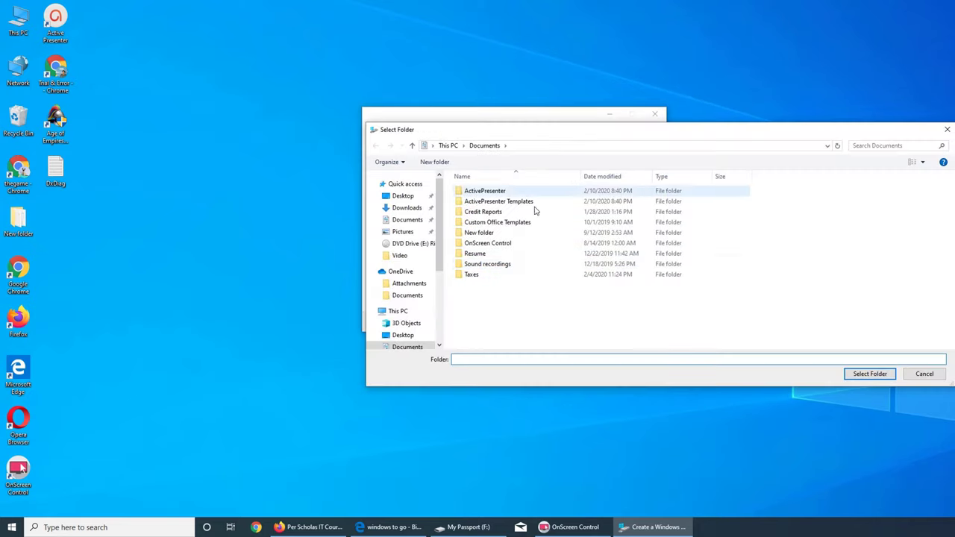
pyautogui.click(406, 209)
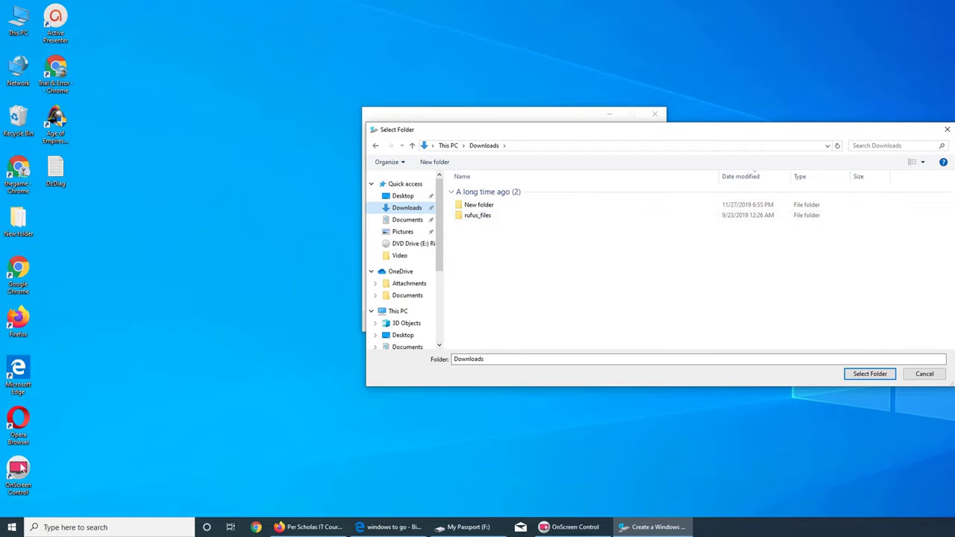
pyautogui.press('Return')
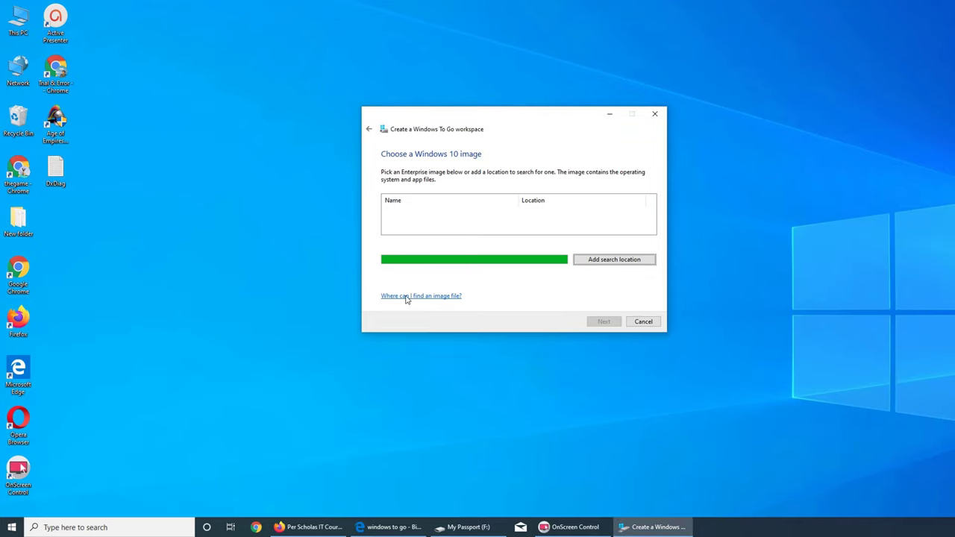
pyautogui.click(593, 263)
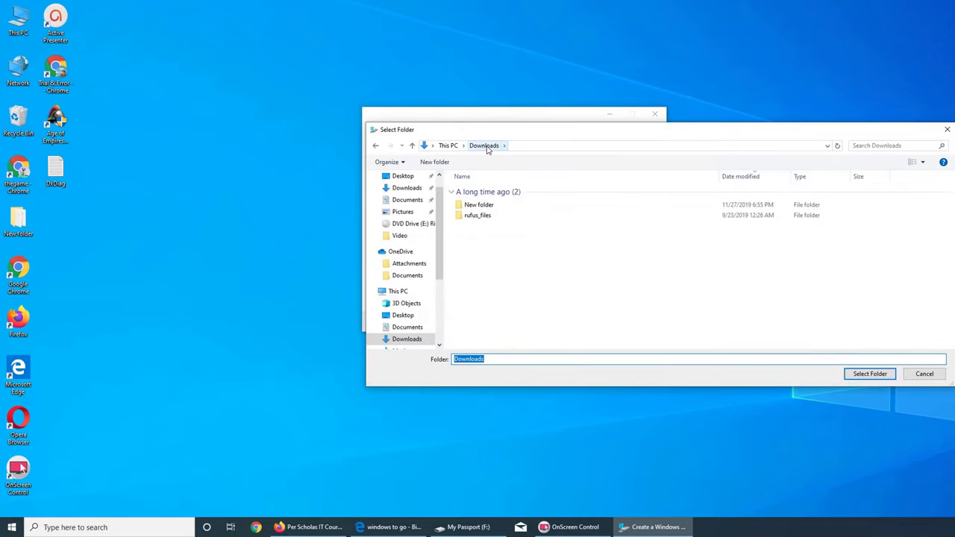
pyautogui.click(873, 374)
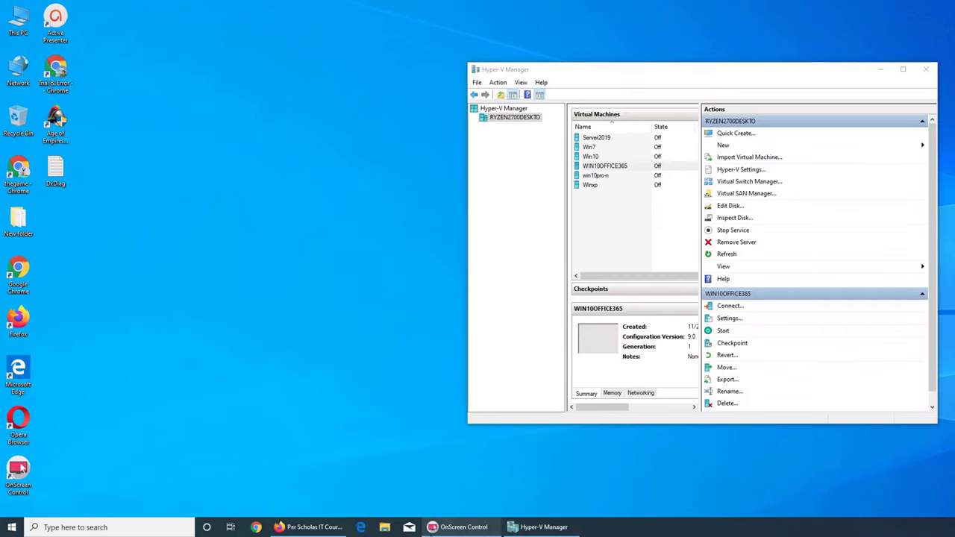
pyautogui.click(315, 527)
pyautogui.click(314, 527)
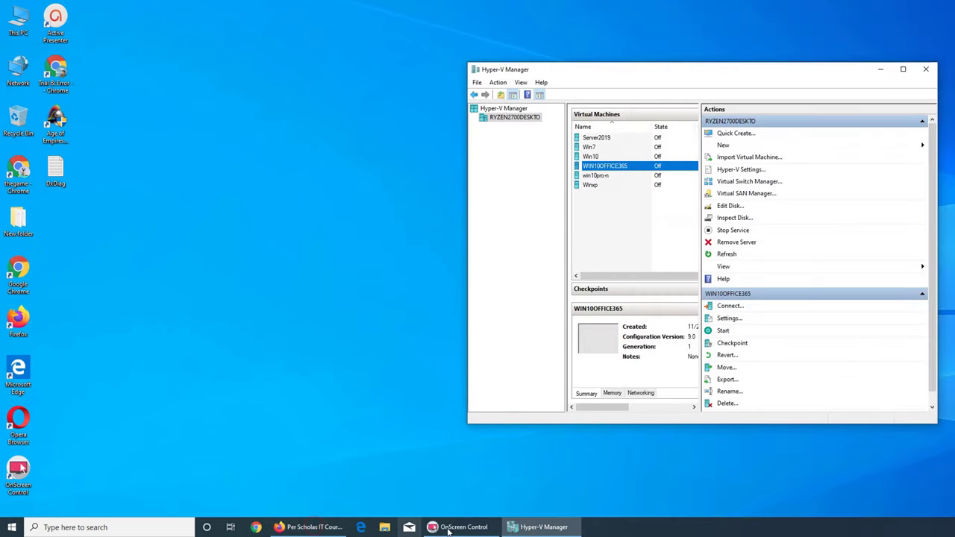
pyautogui.moveTo(440, 527)
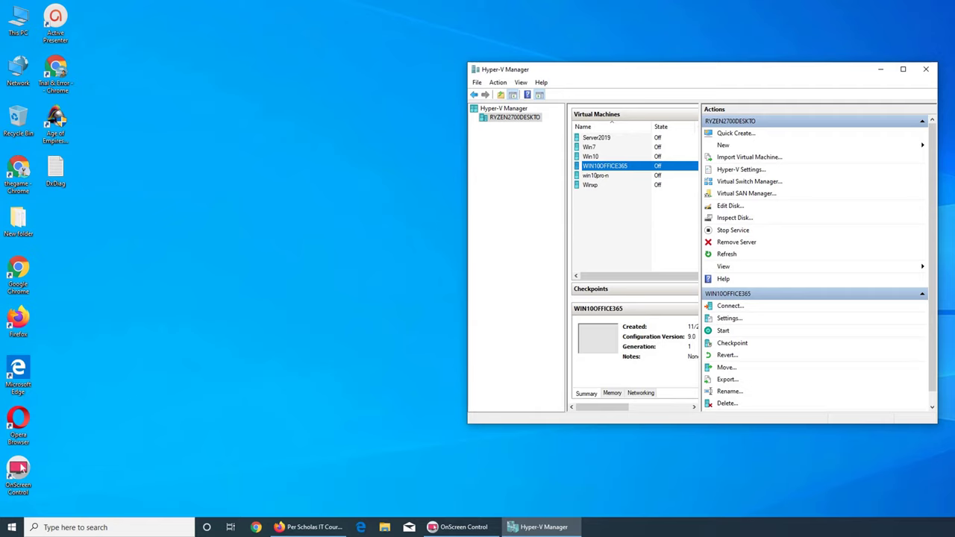